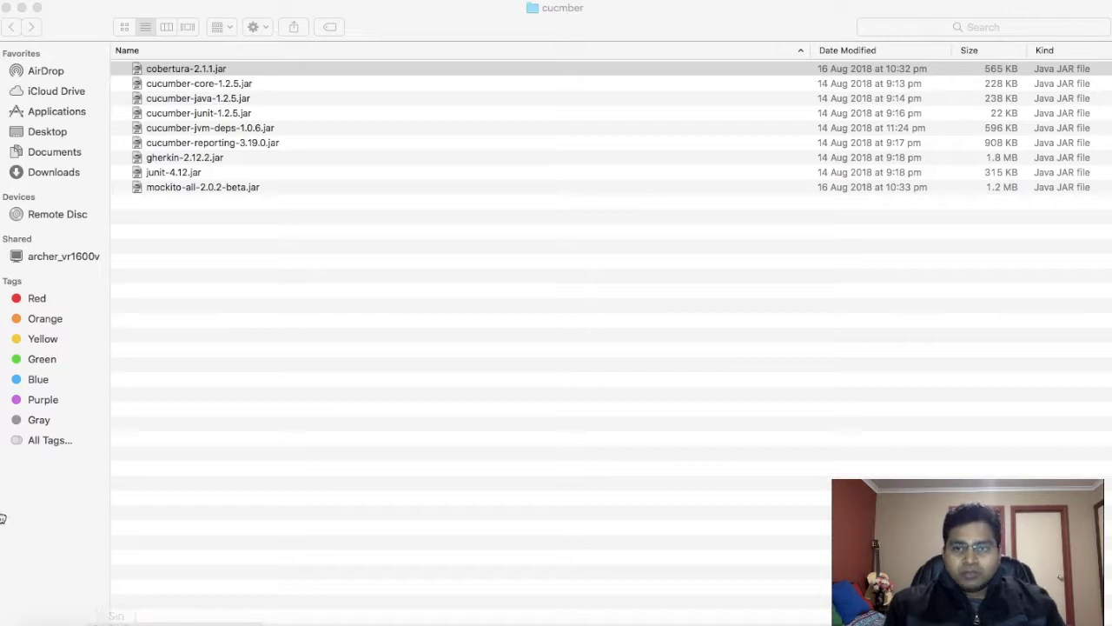
# Review the Cucumber JAR files in the cucmber folder, from cobertura-2.1.1.jar through mockito-all-2.0.2-beta.jar
pyautogui.click(337, 69)
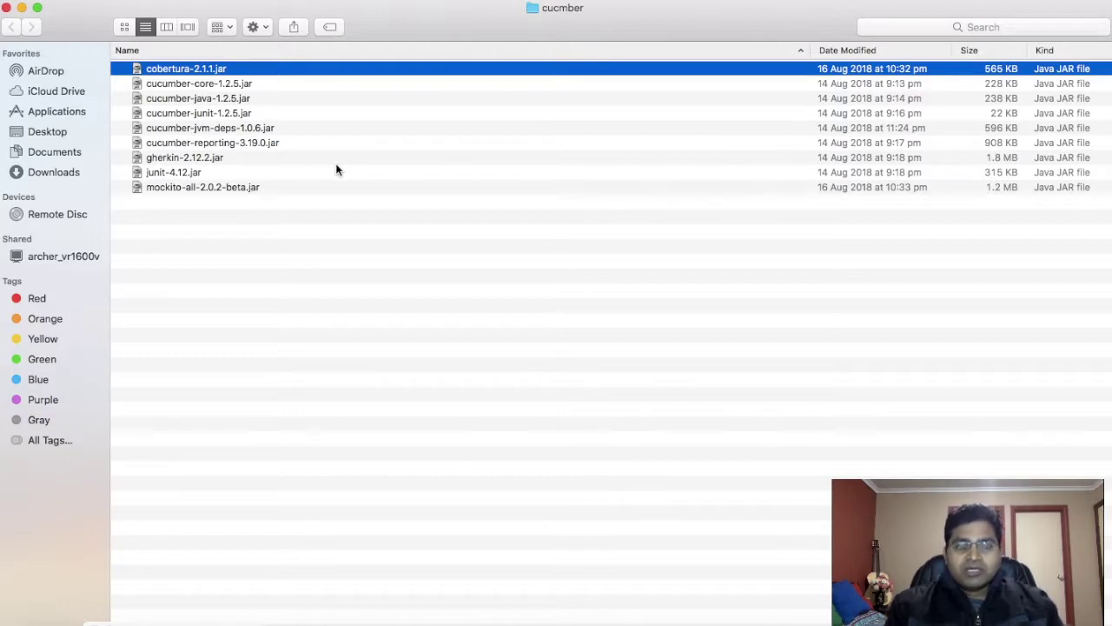
pyautogui.press('Down')
pyautogui.press('Down')
pyautogui.press('Down')
pyautogui.press('Down')
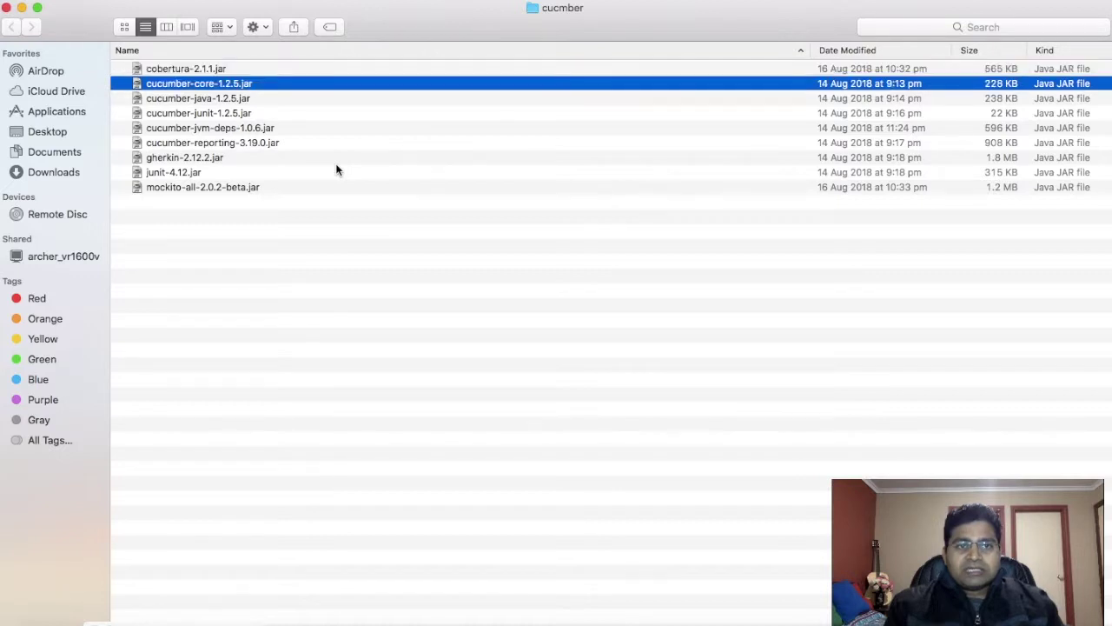
pyautogui.press('Down')
pyautogui.press('Down')
pyautogui.press('Down')
pyautogui.press('Down')
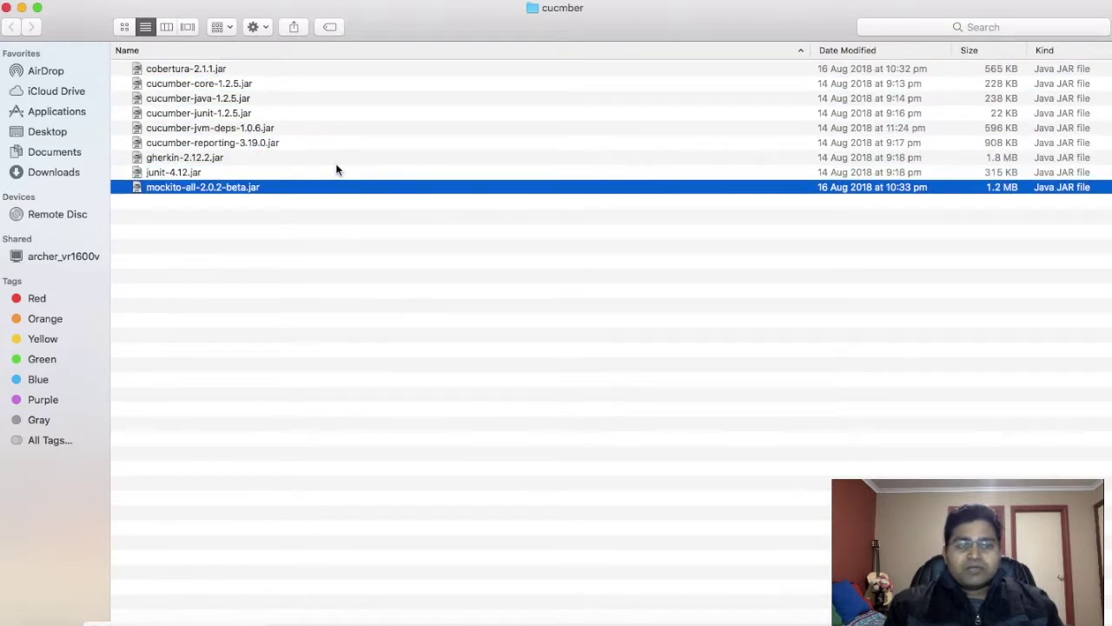
pyautogui.press('Up')
pyautogui.press('Up')
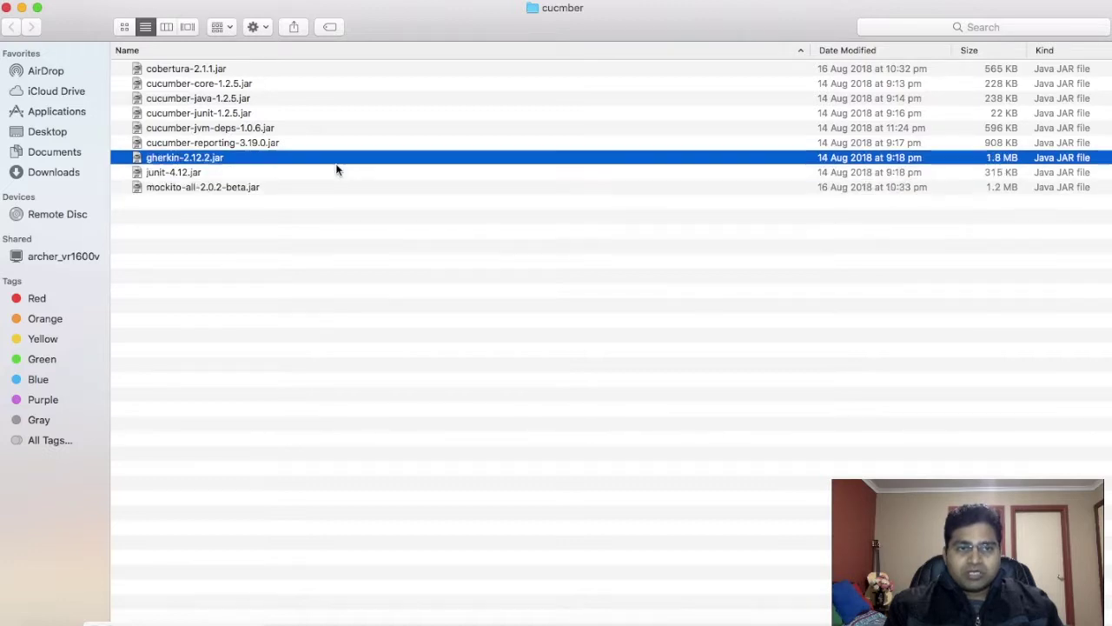
pyautogui.press('Up')
pyautogui.press('Up')
pyautogui.press('Up')
pyautogui.press('Up')
pyautogui.press('Up')
pyautogui.press('Up')
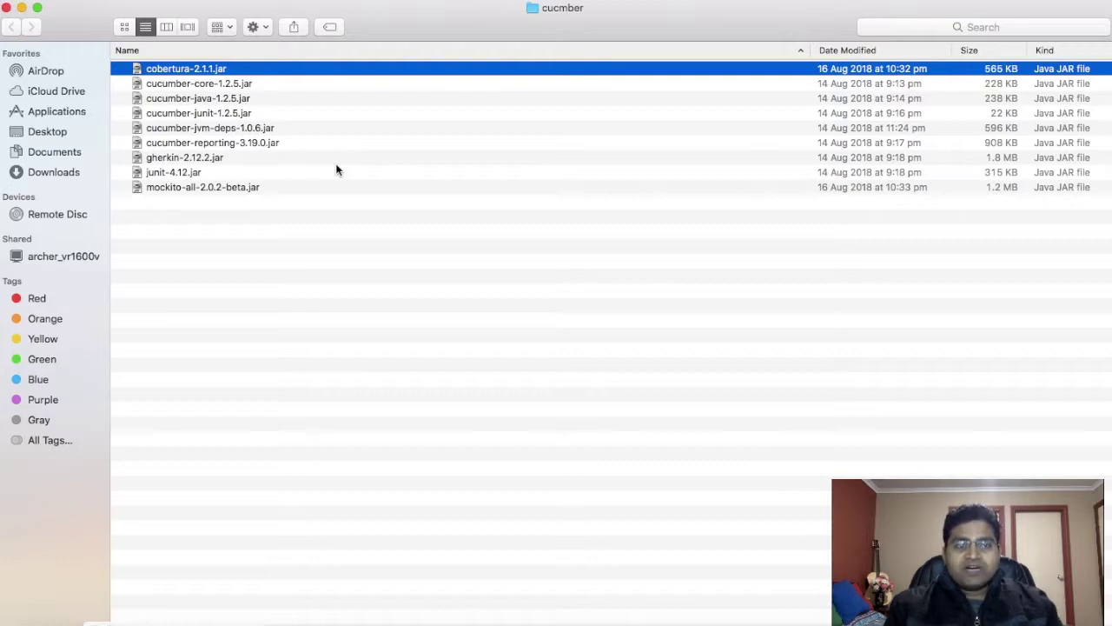
pyautogui.press('Down')
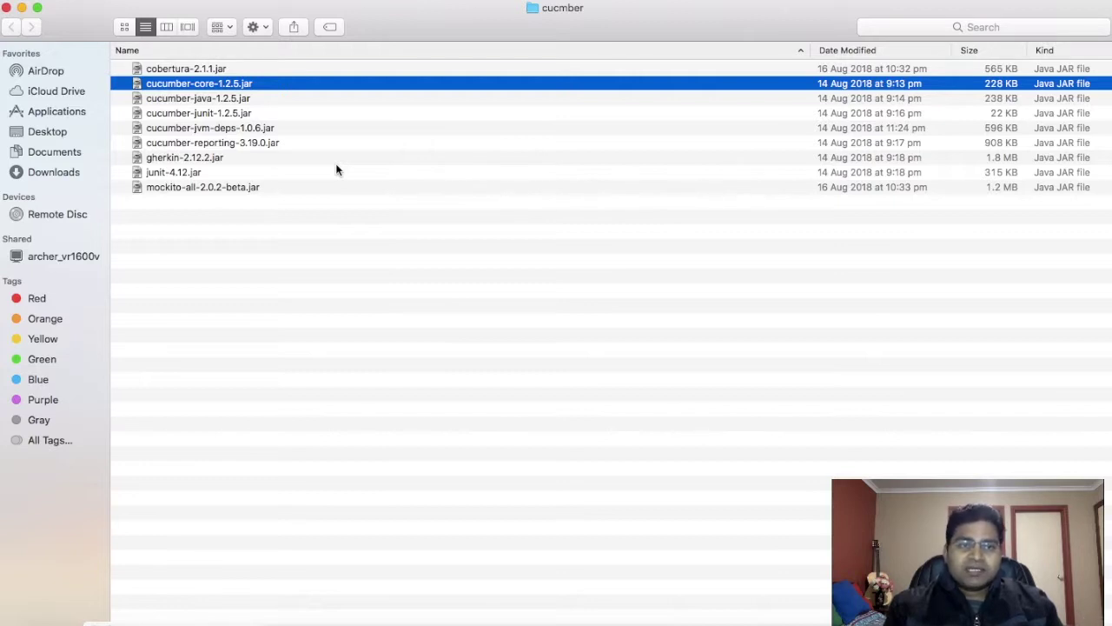
pyautogui.press('Down')
pyautogui.press('Down')
pyautogui.press('Down')
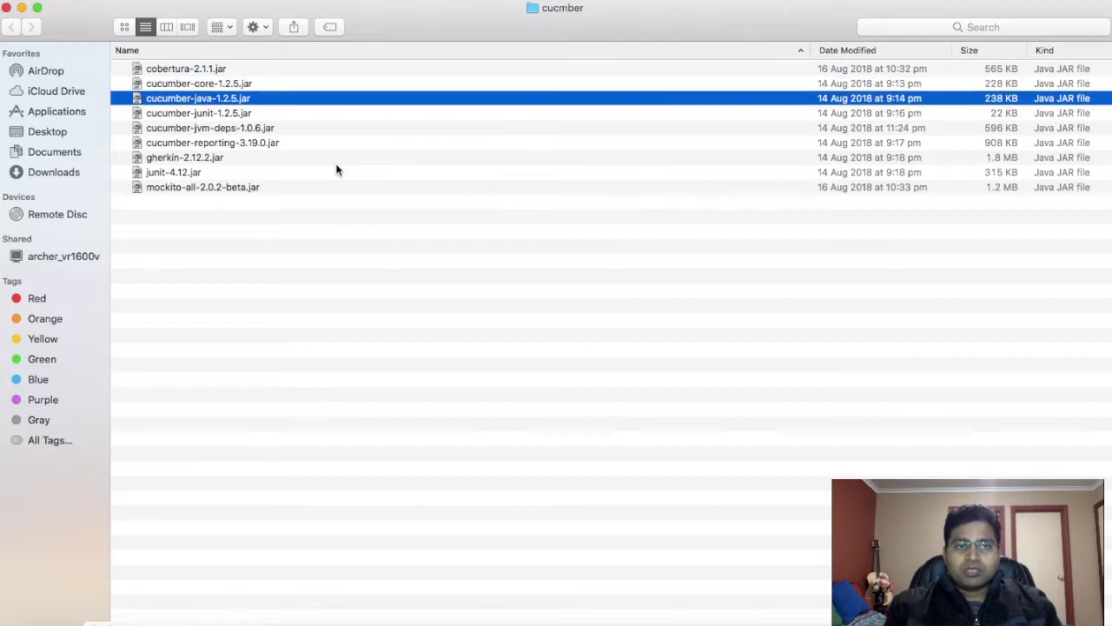
pyautogui.press('Down')
pyautogui.press('Down')
pyautogui.press('Down')
pyautogui.press('Down')
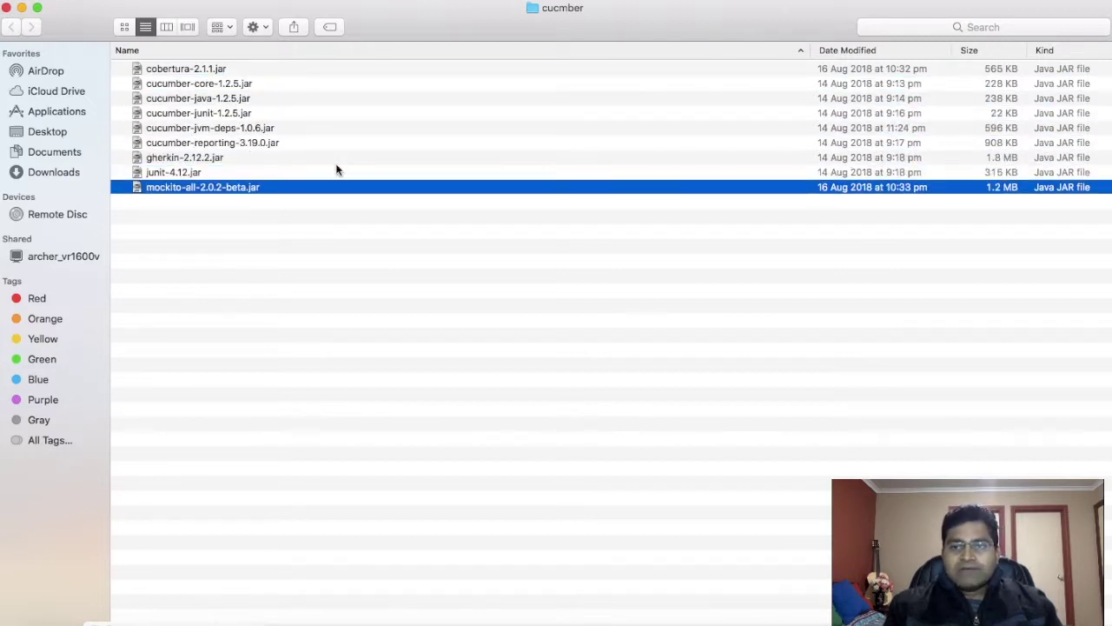
pyautogui.press('Up')
pyautogui.press('Up')
pyautogui.press('Up')
pyautogui.press('Up')
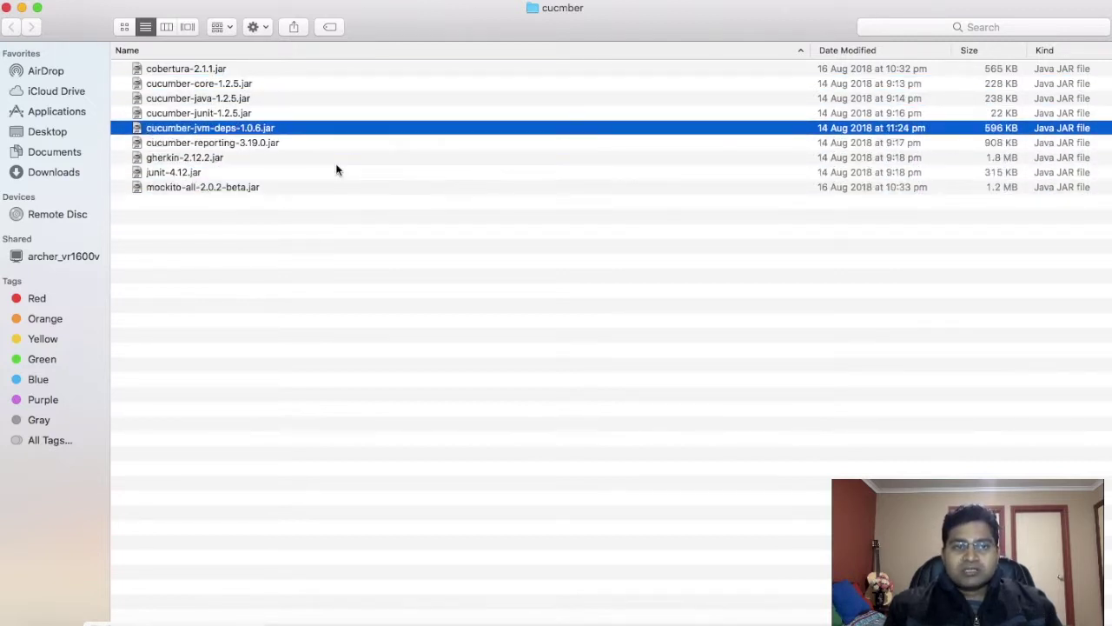
pyautogui.press('Up')
pyautogui.press('Up')
pyautogui.press('Up')
pyautogui.press('Up')
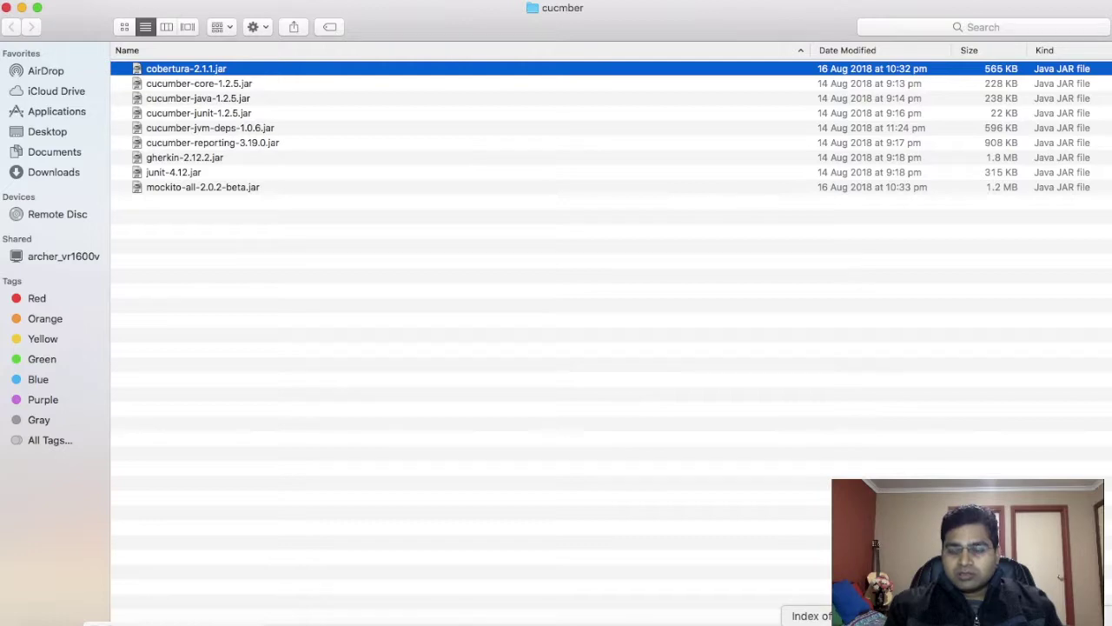
# Switch to the Chrome window showing Google, search for "maven repository" and open the mvnrepository.com result
pyautogui.click(810, 621)
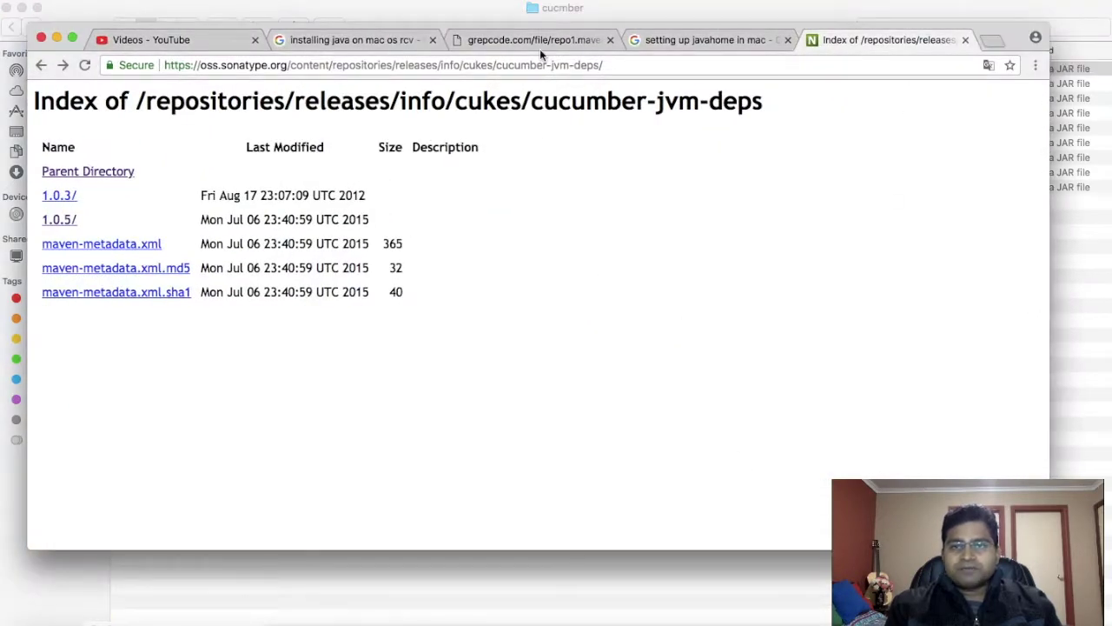
pyautogui.click(57, 37)
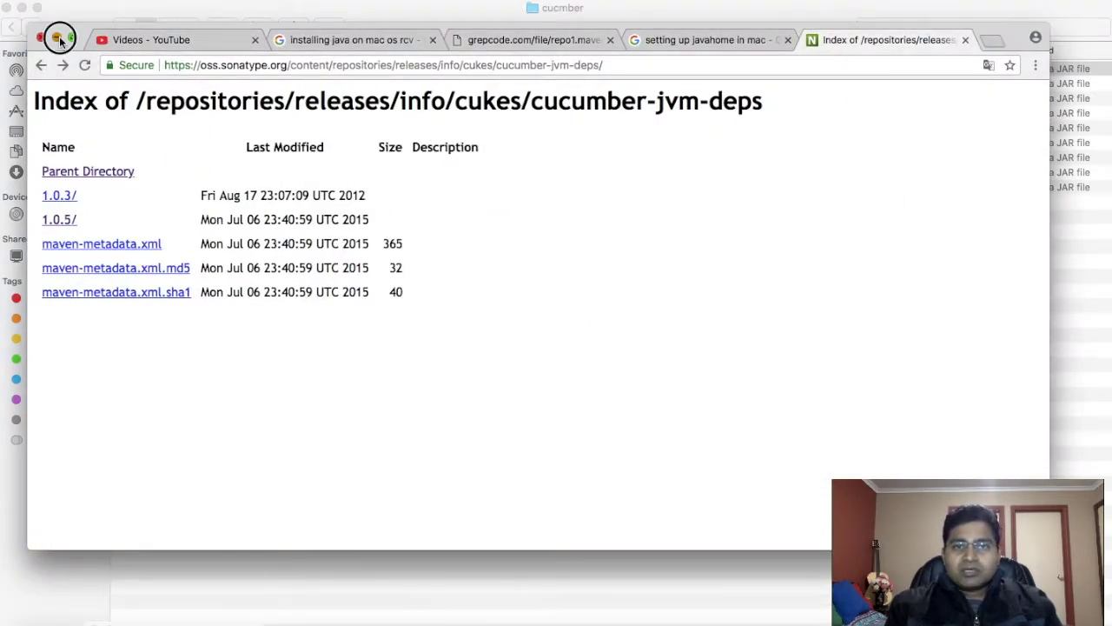
pyautogui.click(904, 612)
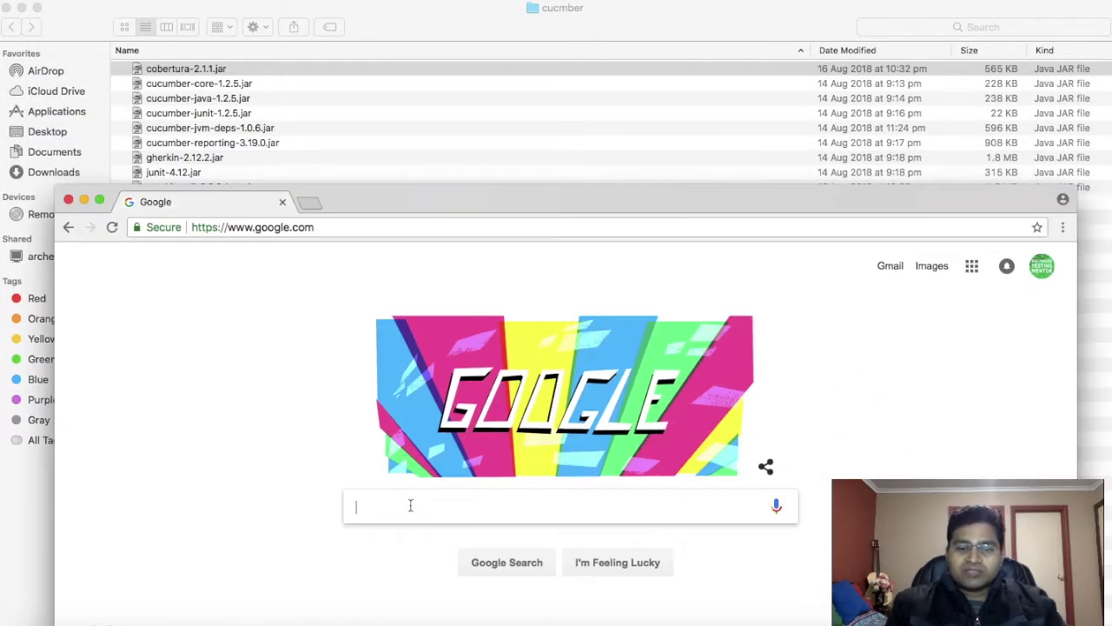
pyautogui.write('maven re')
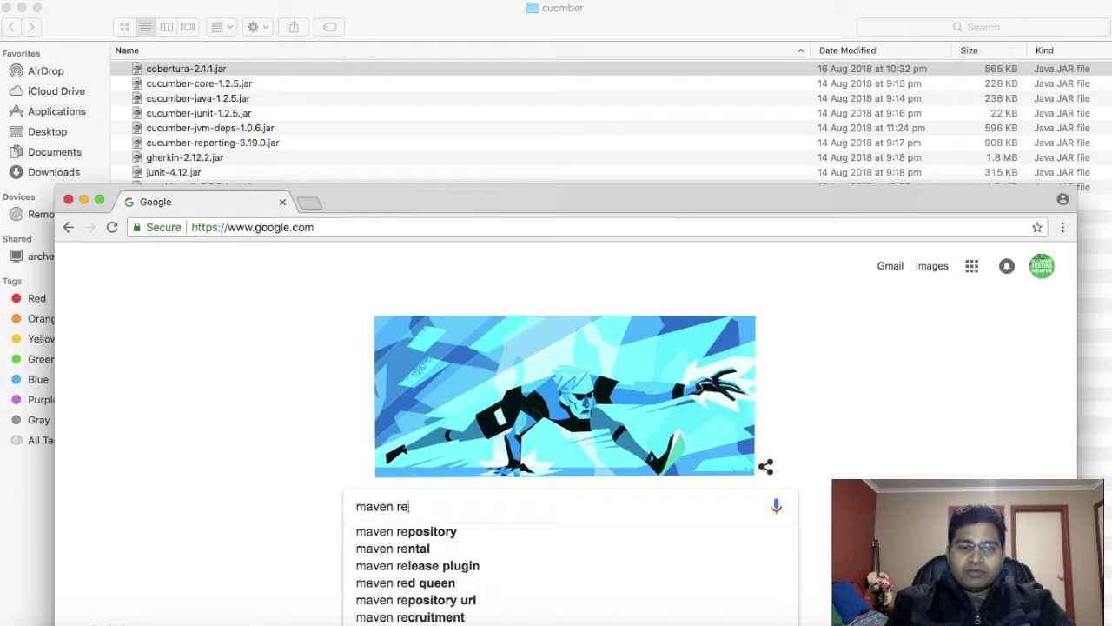
pyautogui.write('po')
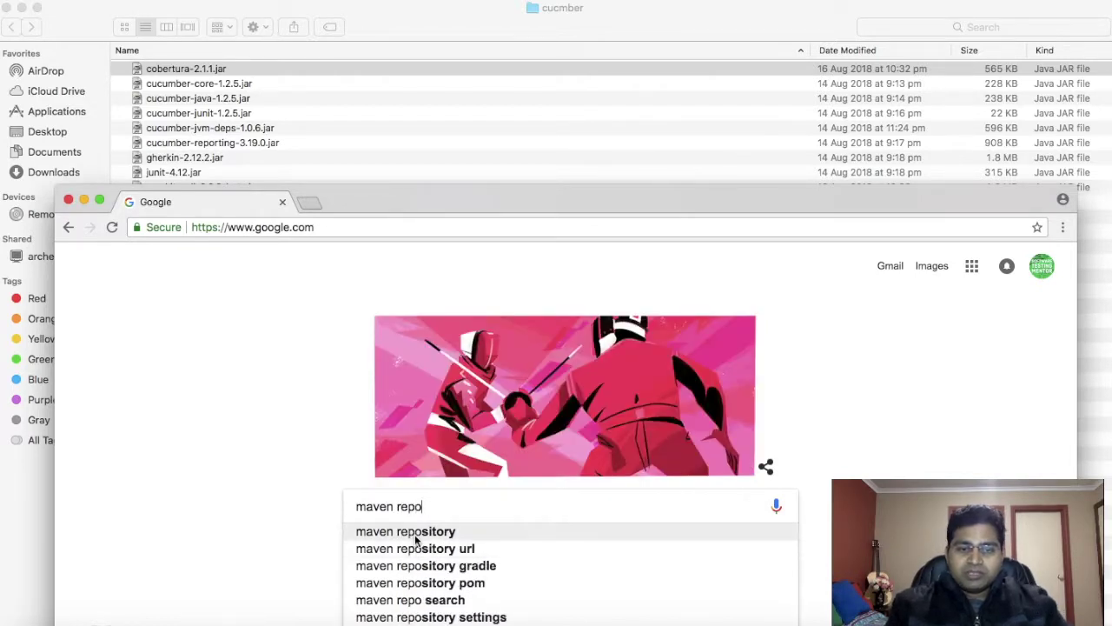
pyautogui.click(416, 535)
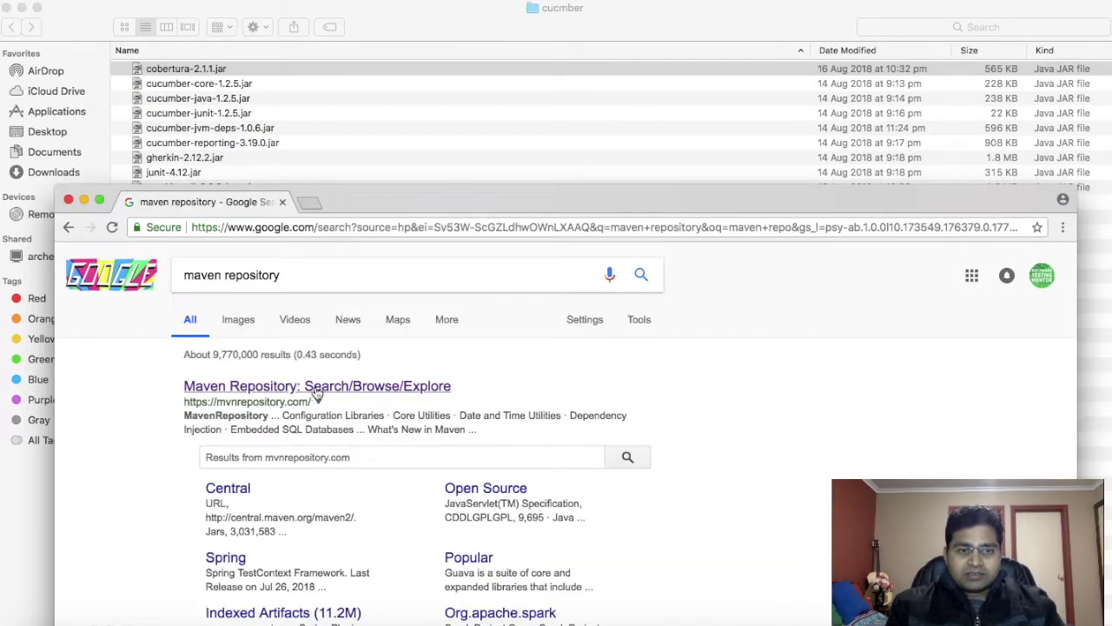
pyautogui.click(316, 388)
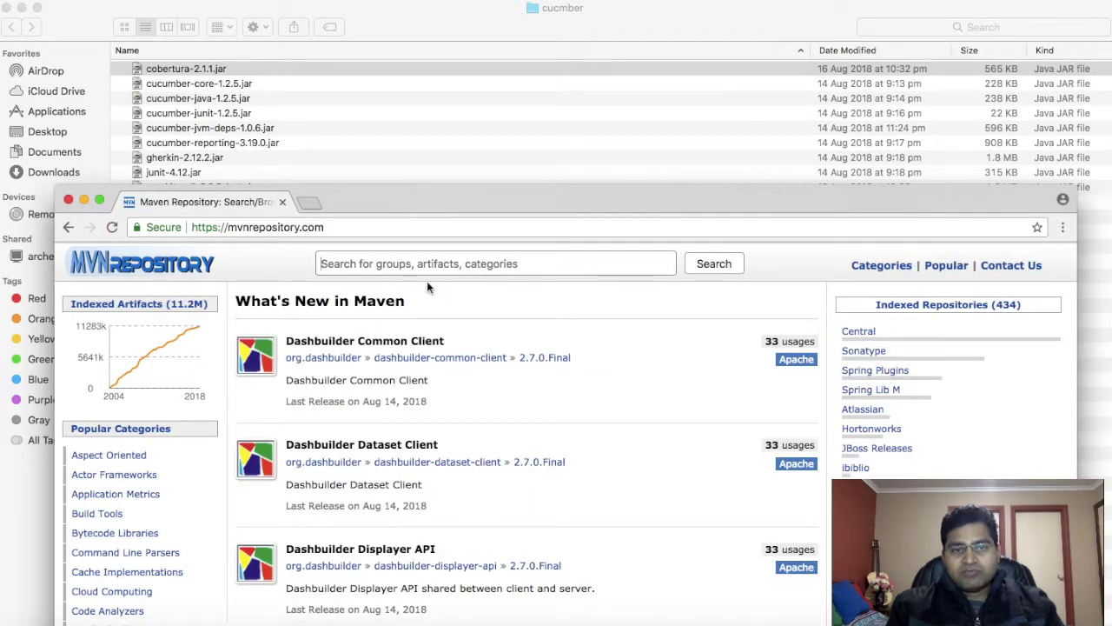
# Search MVNRepository for gherkin, open the info.cukes gherkin artifact and examine its available versions beside the folder's JAR list
pyautogui.click(428, 264)
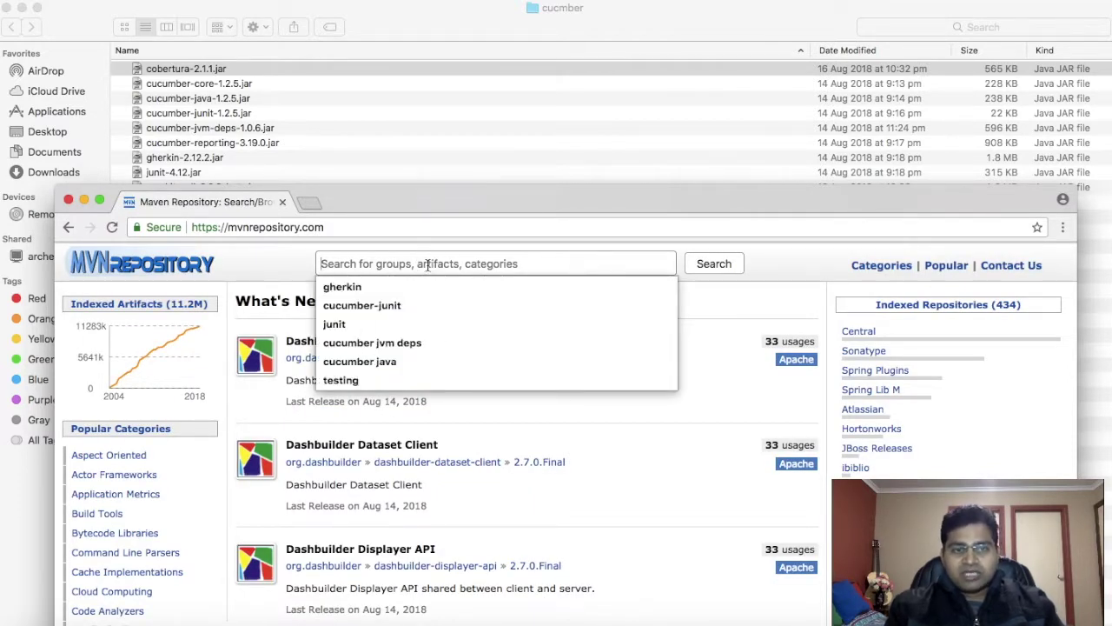
pyautogui.click(354, 288)
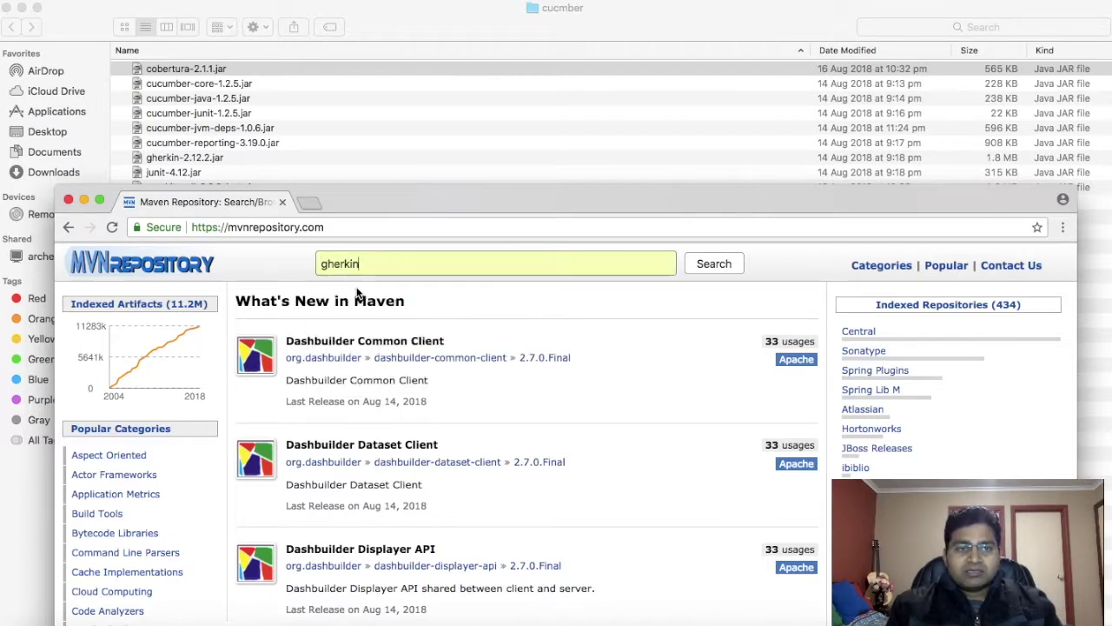
pyautogui.click(708, 265)
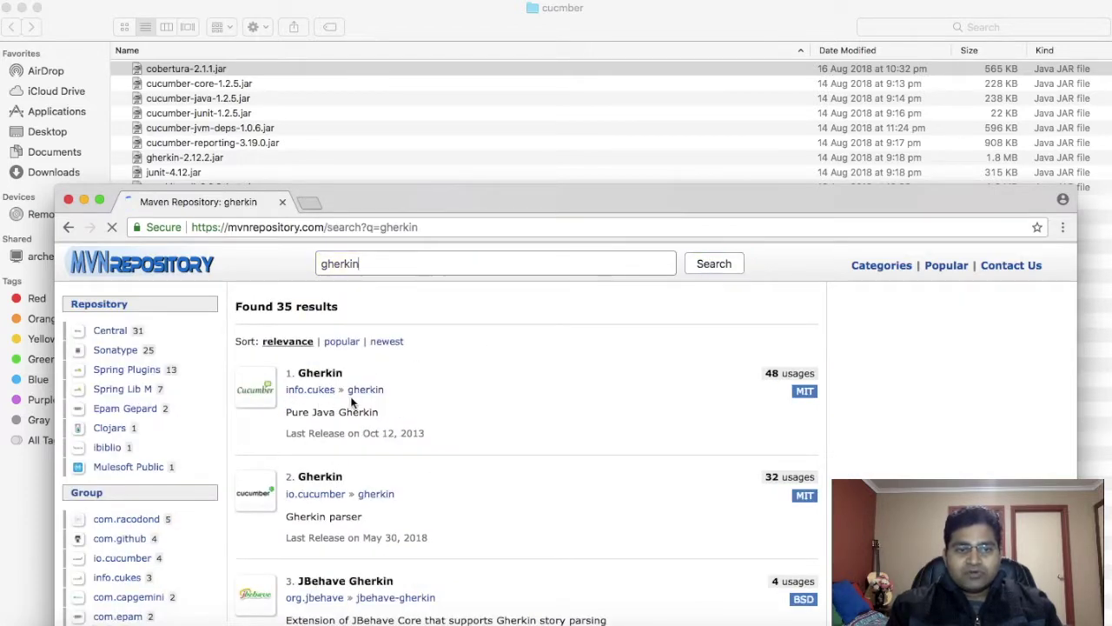
pyautogui.click(368, 391)
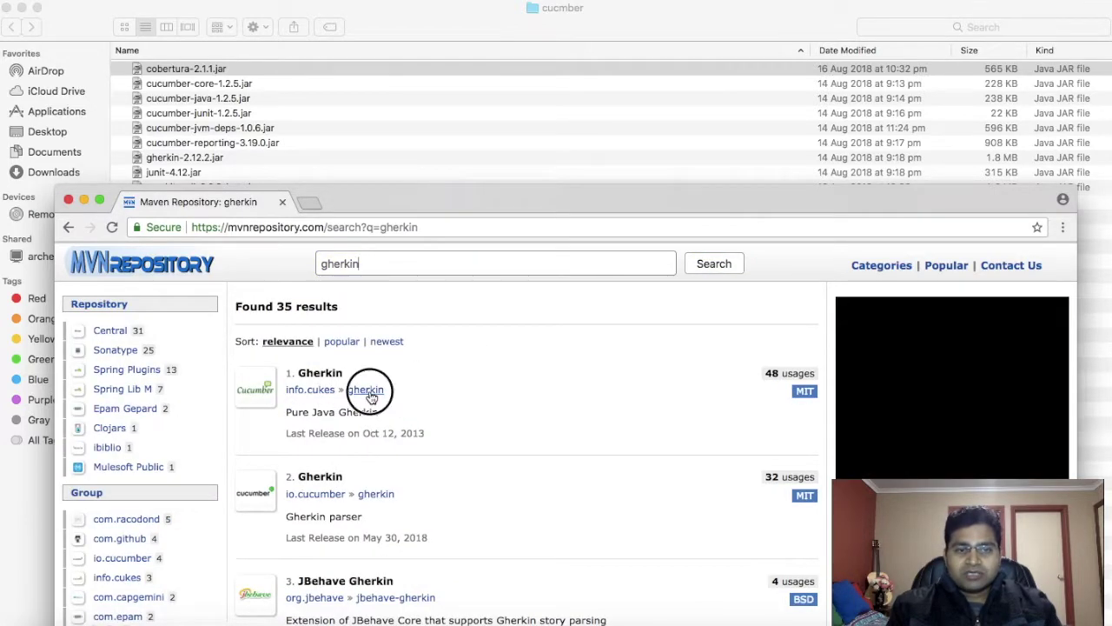
pyautogui.scroll(-2, 479, 440)
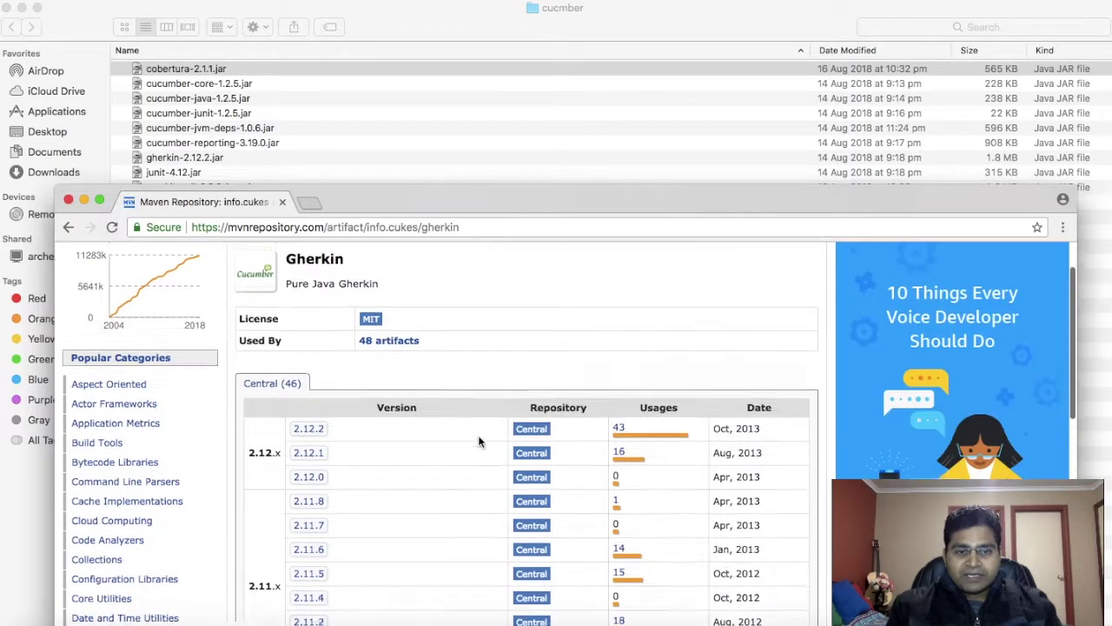
pyautogui.scroll(-1, 478, 440)
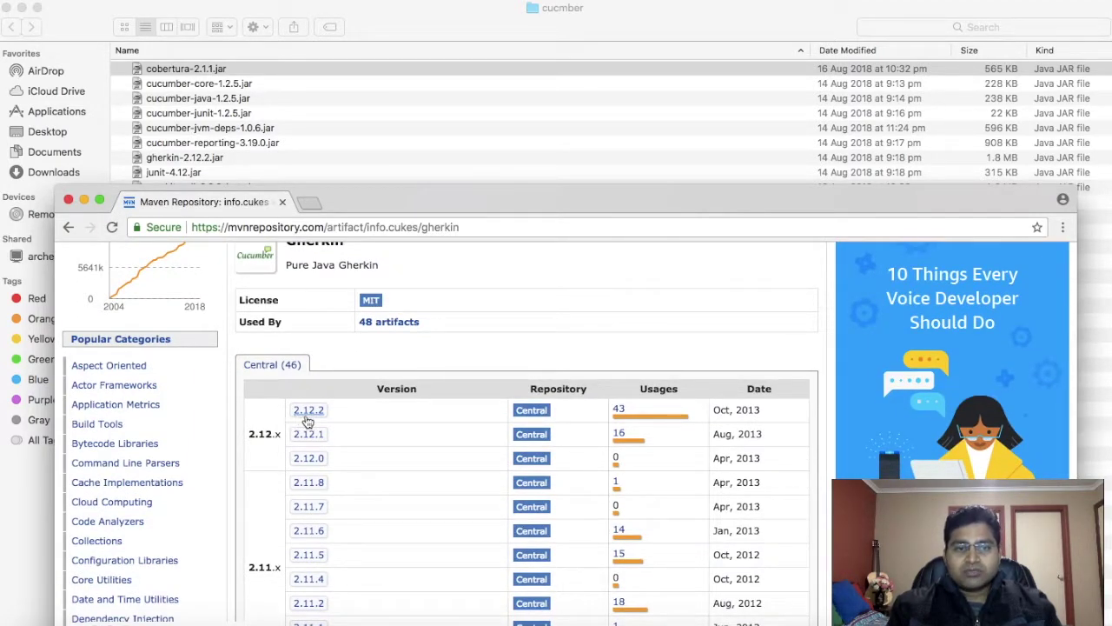
pyautogui.moveTo(571, 187)
pyautogui.mouseDown()
pyautogui.moveTo(571, 231)
pyautogui.moveTo(577, 193)
pyautogui.moveTo(576, 206)
pyautogui.mouseUp()
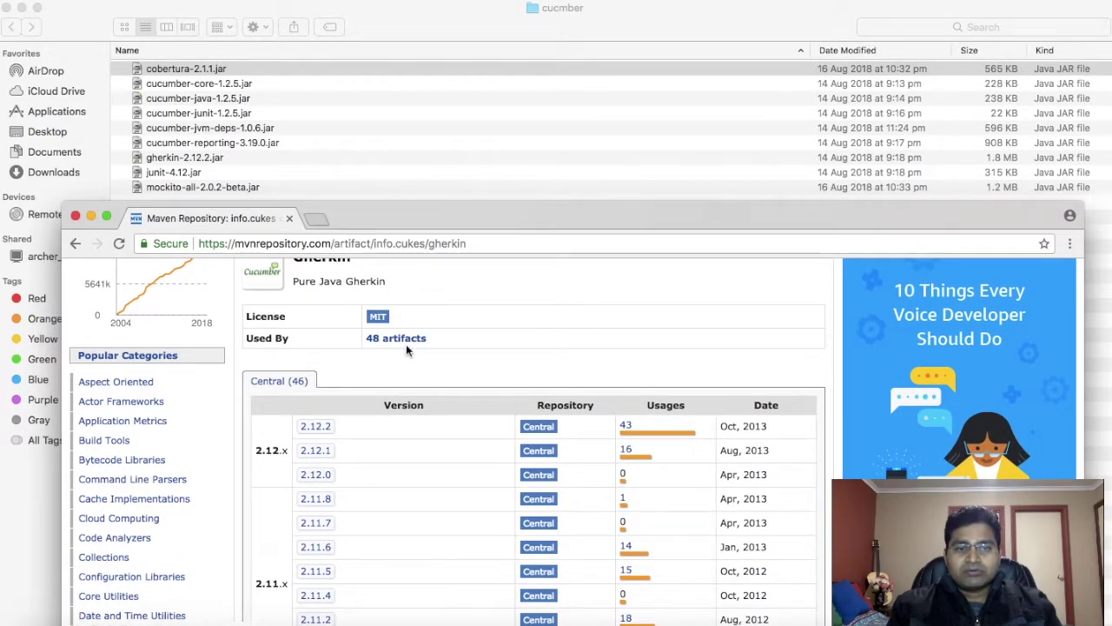
# Search MVNRepository for cucumber-junit and open the junit » junit artifact from the results
pyautogui.scroll(3, 491, 304)
pyautogui.click(470, 281)
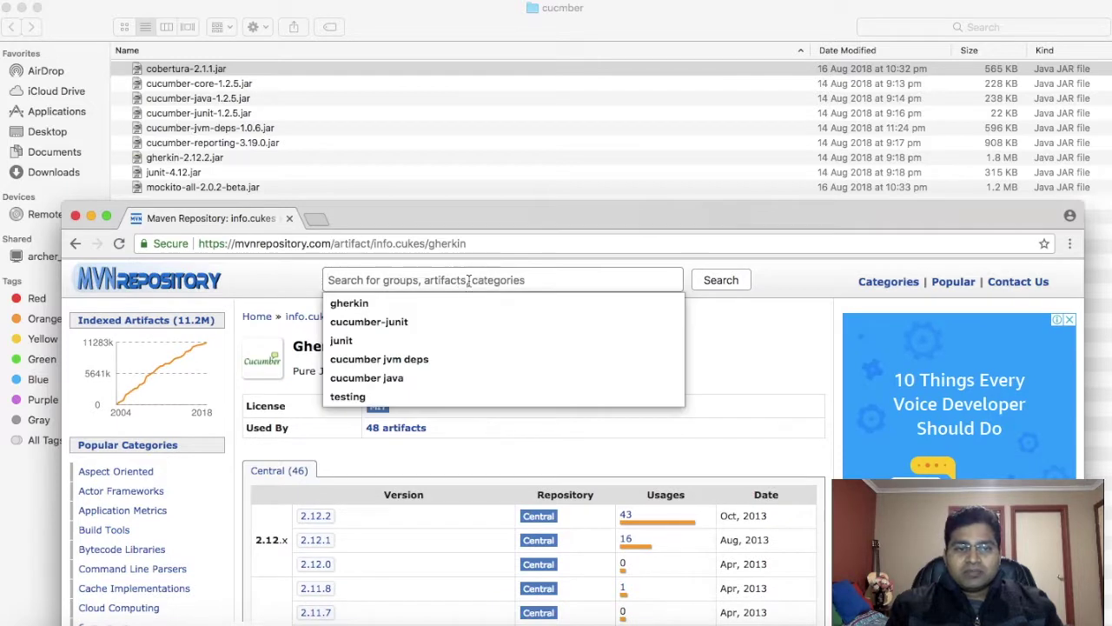
pyautogui.click(393, 323)
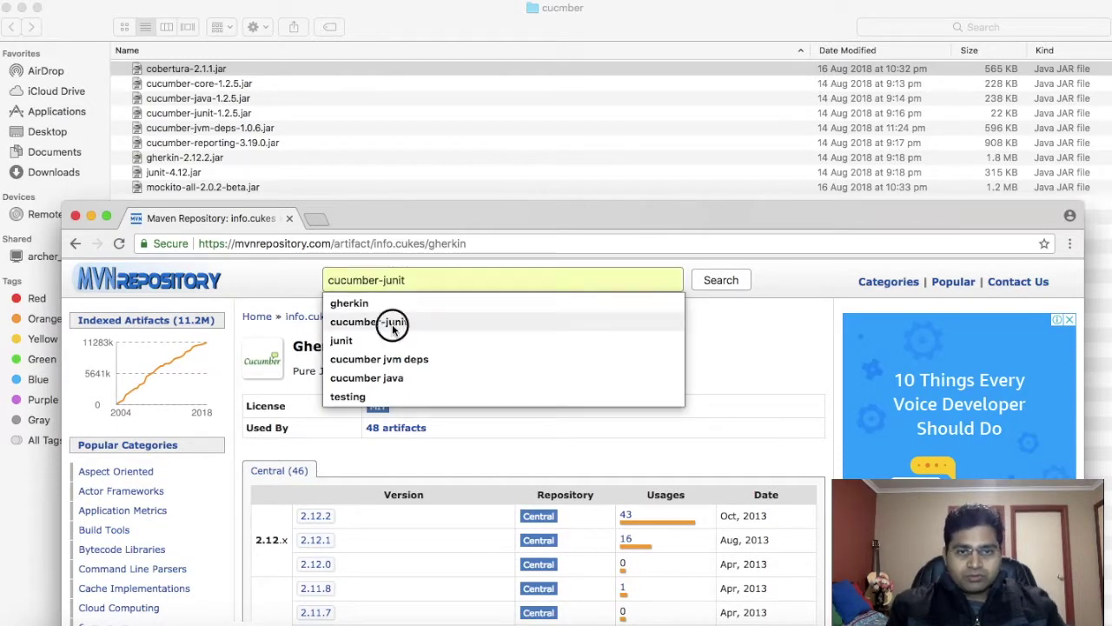
pyautogui.click(719, 279)
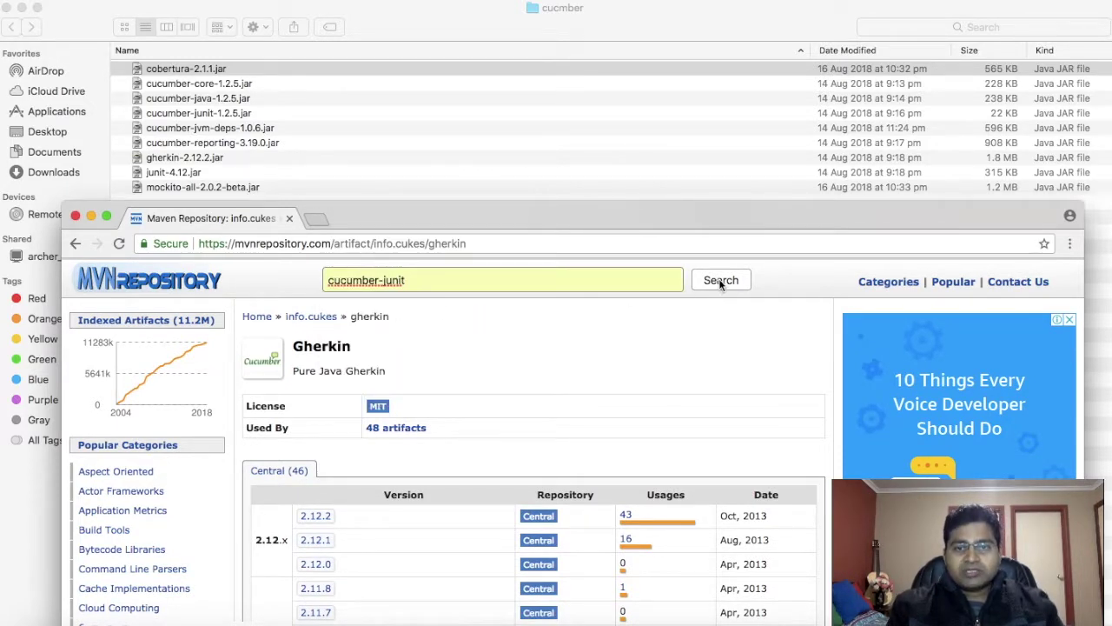
pyautogui.scroll(-2, 426, 469)
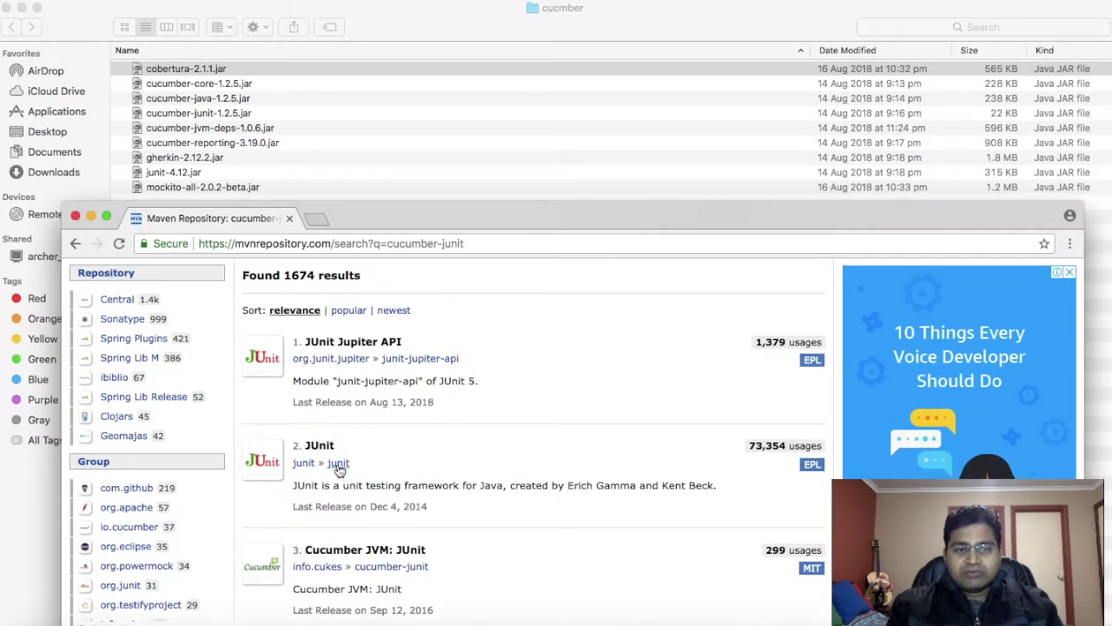
pyautogui.click(338, 463)
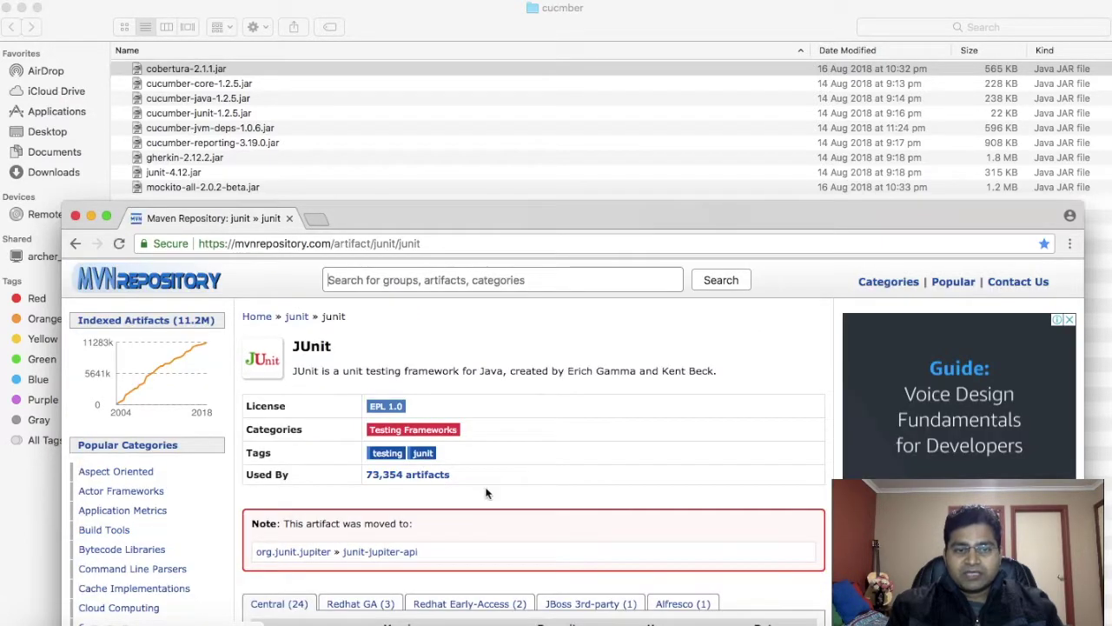
# Open the version 4.12 page of the JUnit artifact and bring its downloadable files into view
pyautogui.scroll(-3, 487, 493)
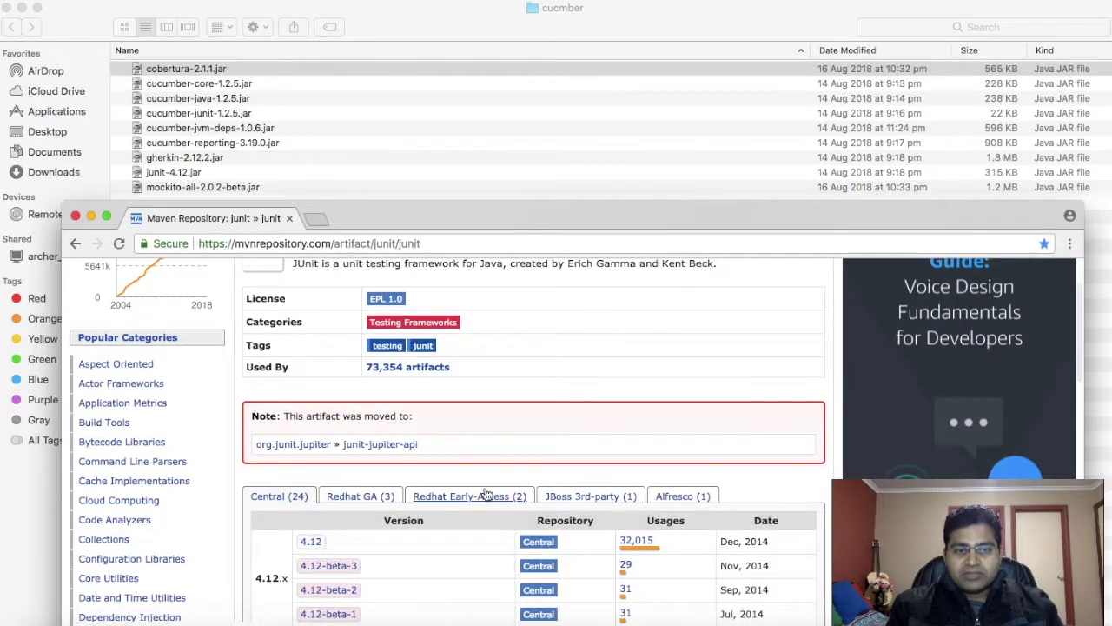
pyautogui.scroll(2, 478, 398)
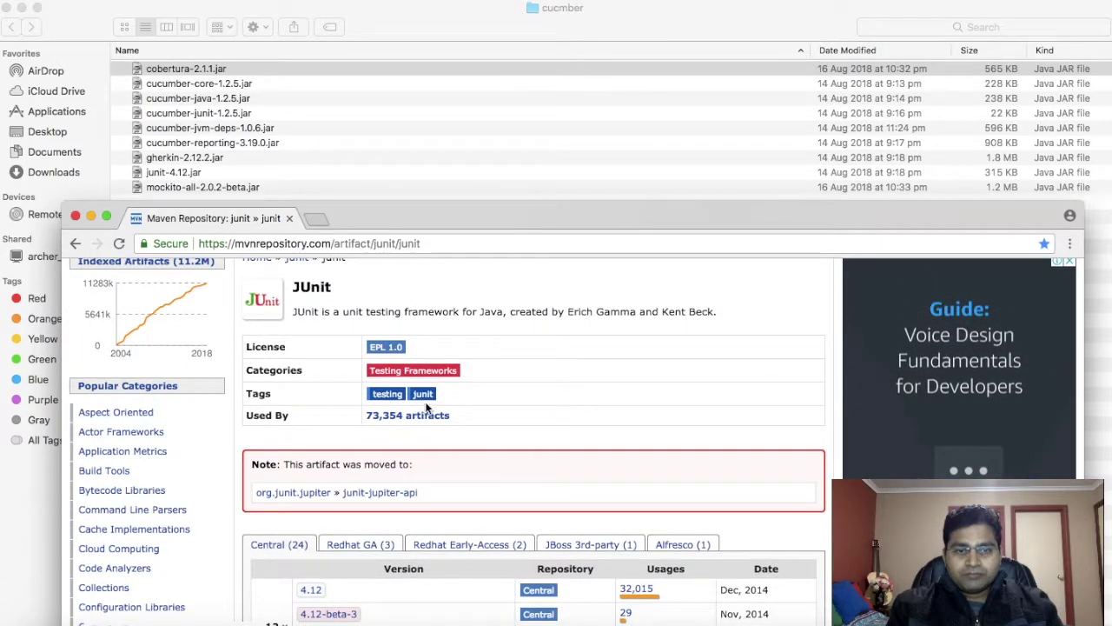
pyautogui.scroll(2, 425, 407)
pyautogui.scroll(-1, 426, 401)
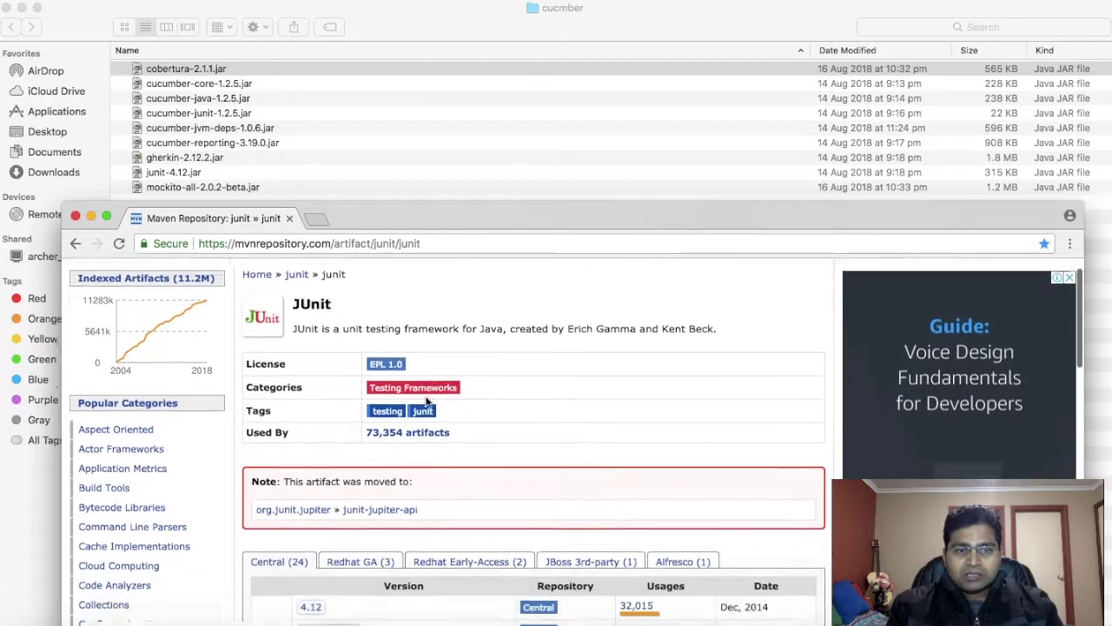
pyautogui.scroll(-6, 426, 401)
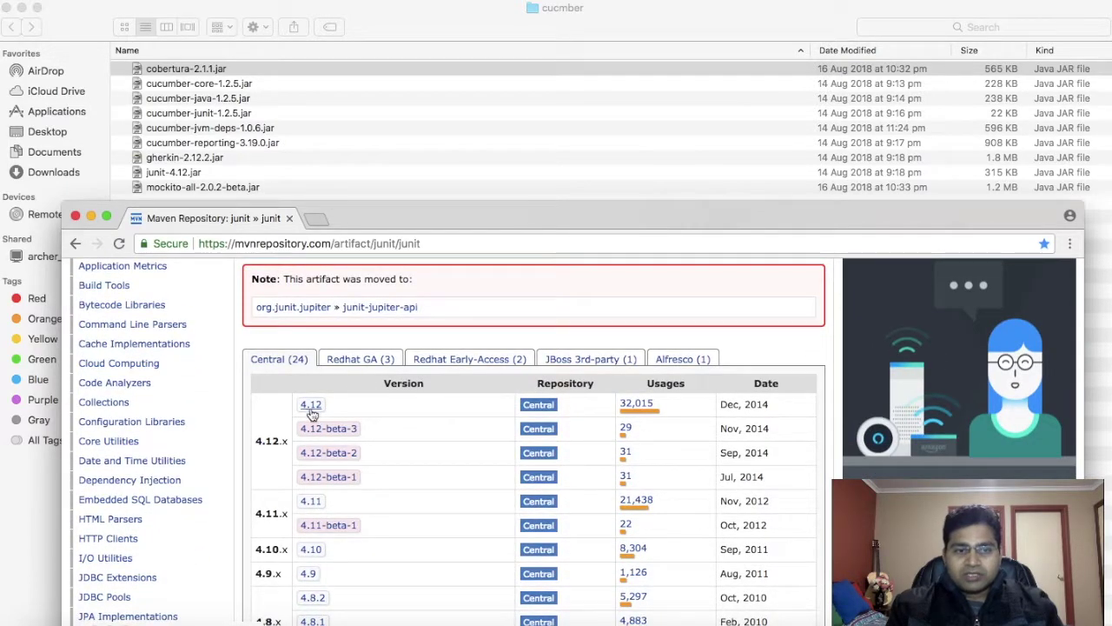
pyautogui.click(313, 408)
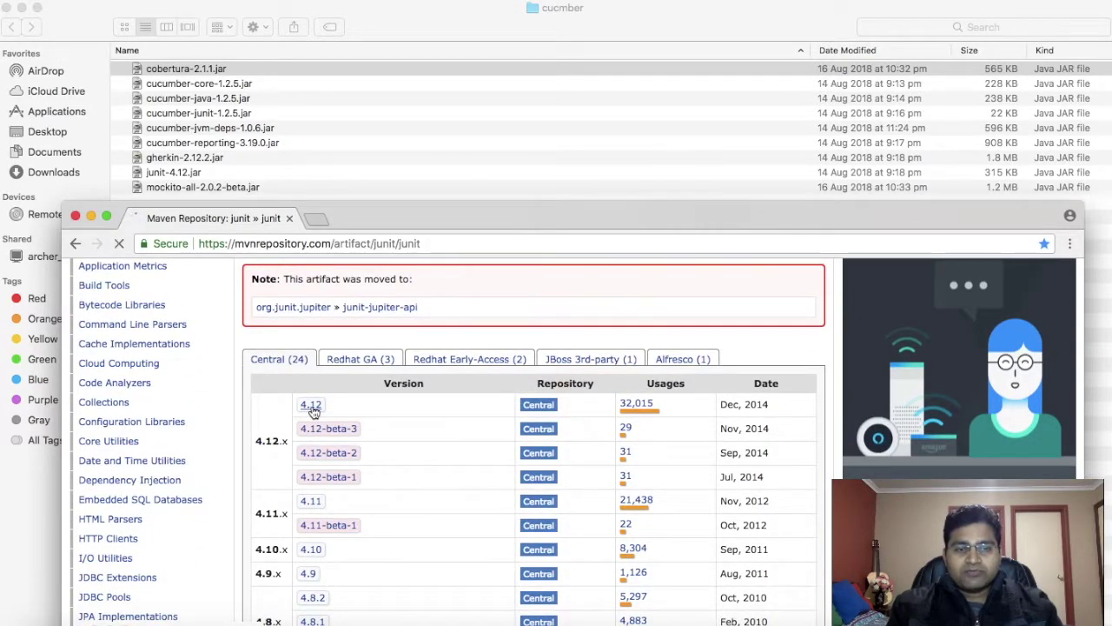
pyautogui.scroll(-2, 572, 432)
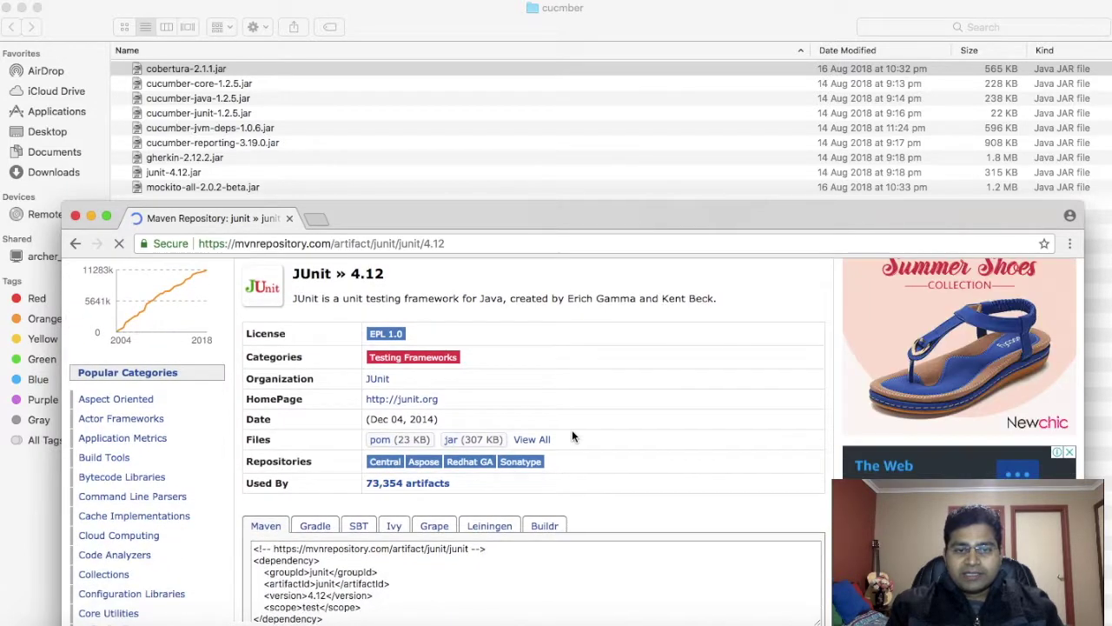
# Start downloading the JUnit 4.12 jar file and cancel saving it to the cucmber folder
pyautogui.click(460, 442)
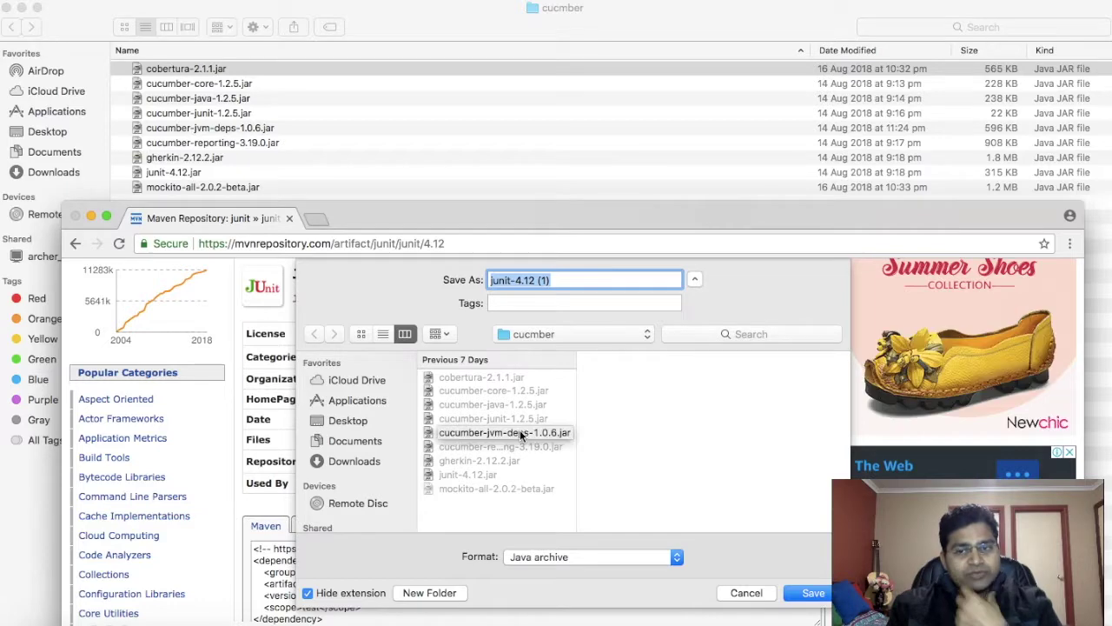
pyautogui.click(749, 593)
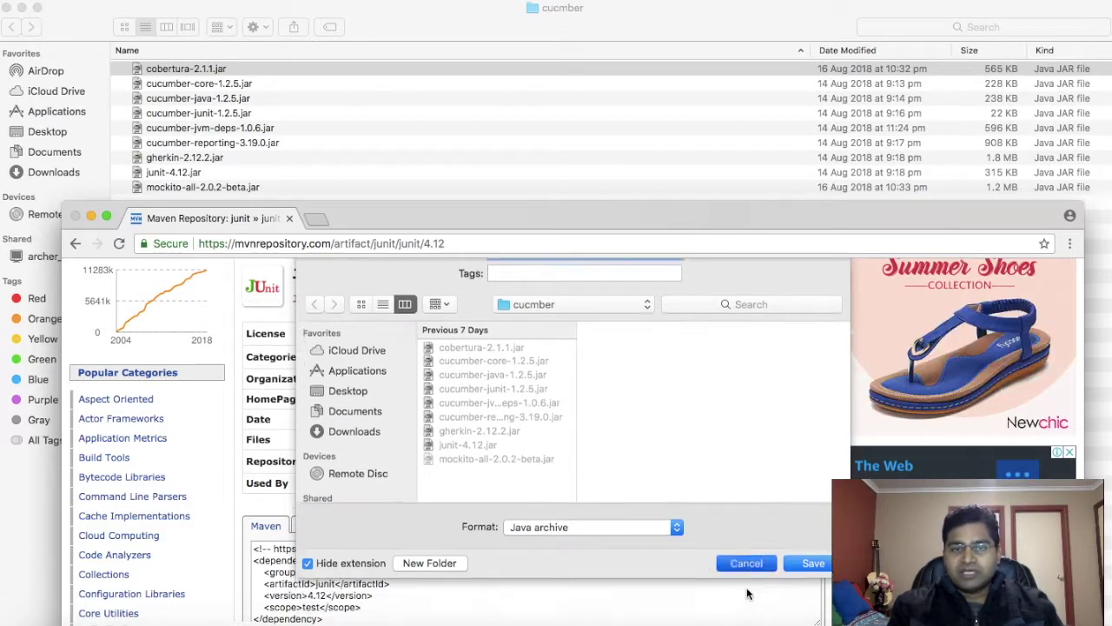
# Reposition the browser window below the cucmber folder's JAR list and view the earlier search terms suggested in the MVNRepository search field
pyautogui.scroll(5, 563, 273)
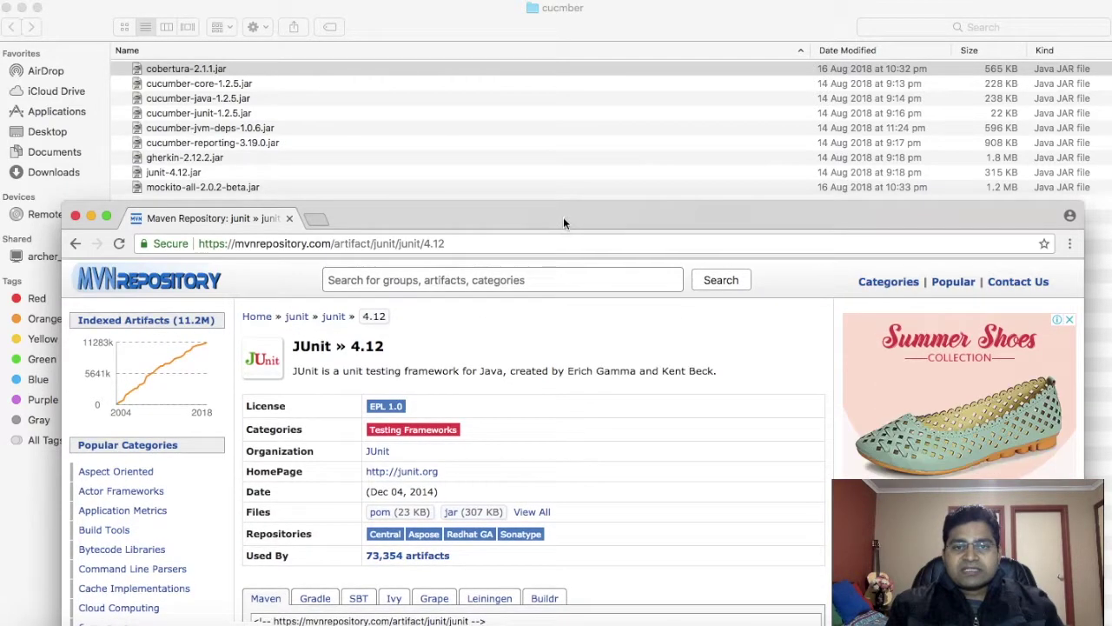
pyautogui.moveTo(563, 216); pyautogui.dragTo(563, 240)
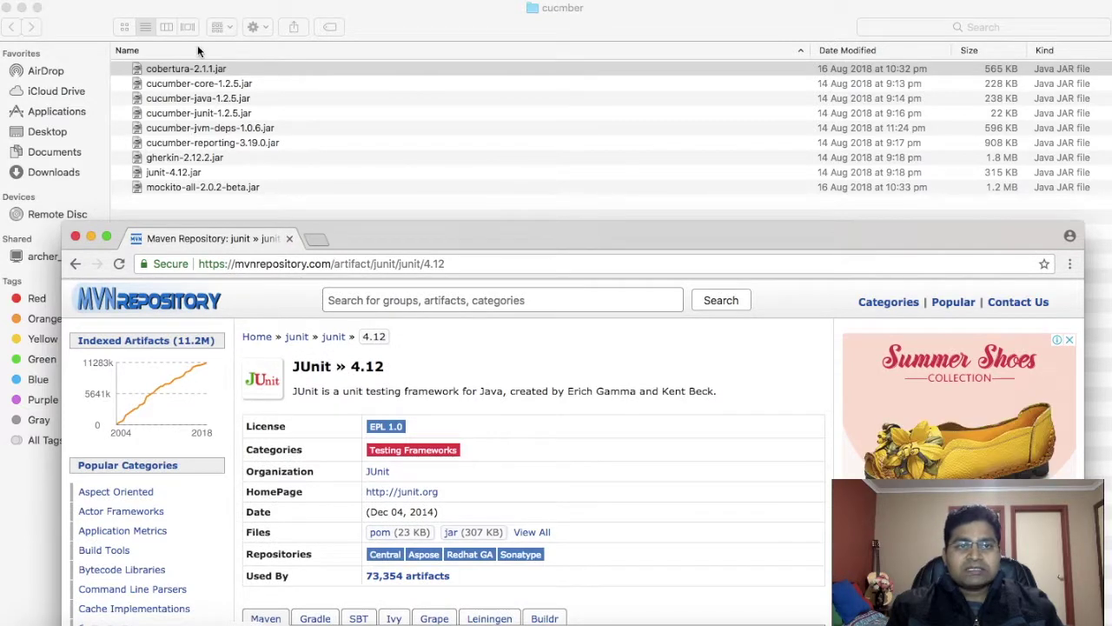
pyautogui.click(408, 300)
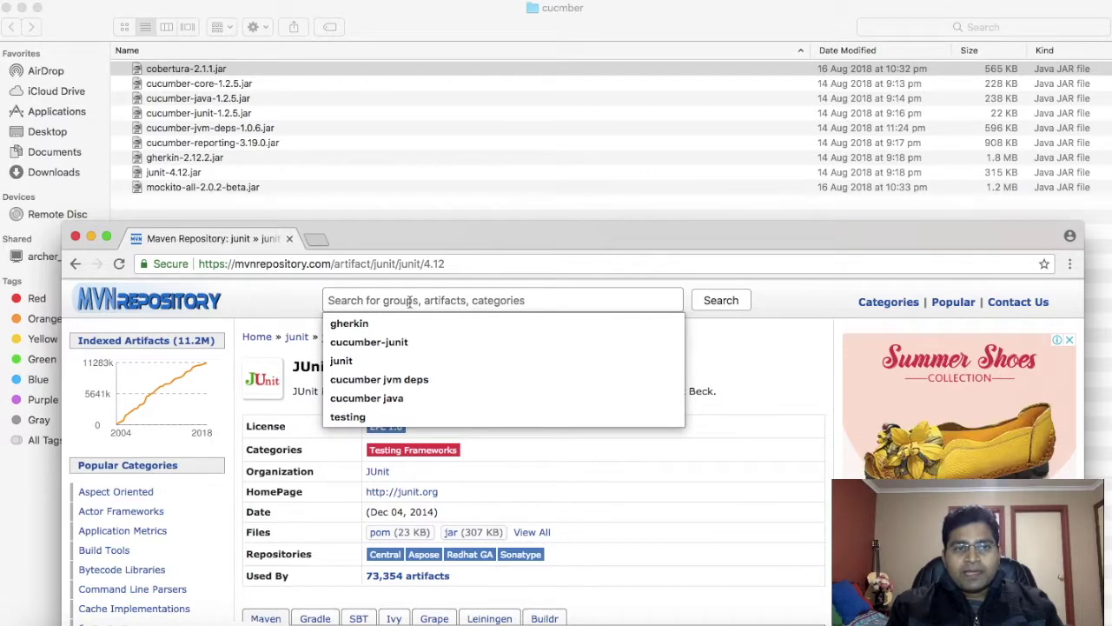
pyautogui.click(411, 235)
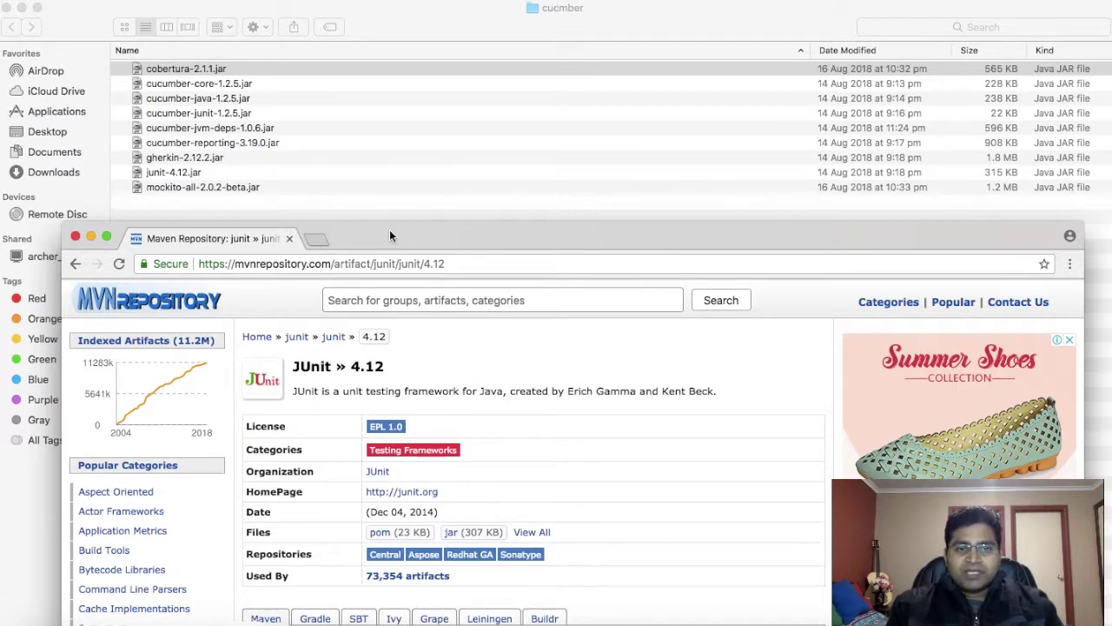
pyautogui.moveTo(390, 235)
pyautogui.mouseDown()
pyautogui.moveTo(396, 223)
pyautogui.moveTo(401, 252)
pyautogui.moveTo(401, 233)
pyautogui.mouseUp()
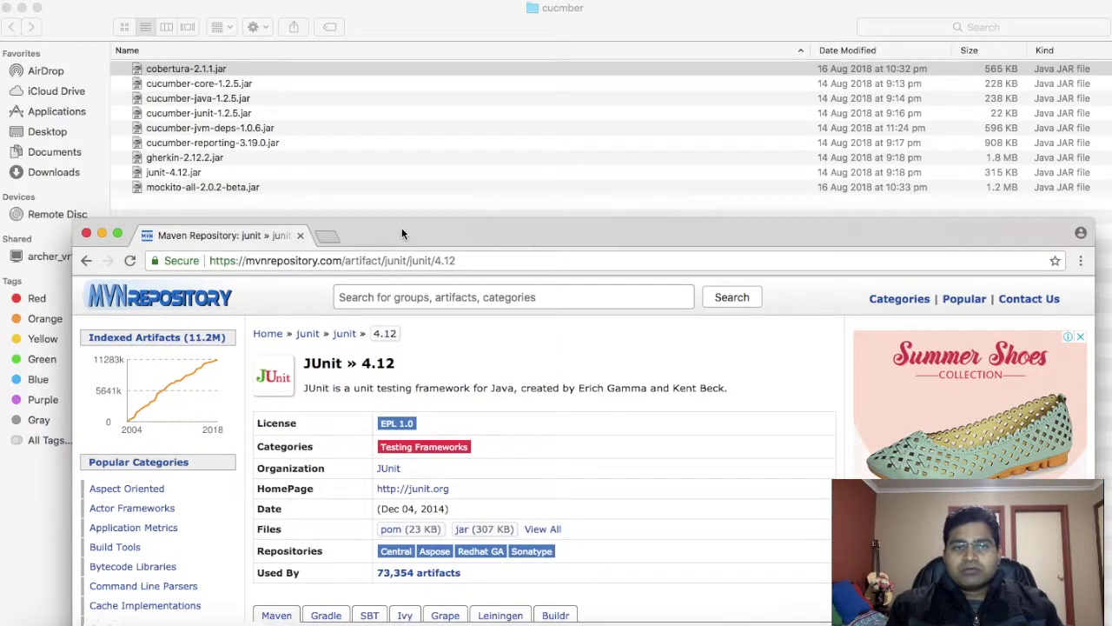